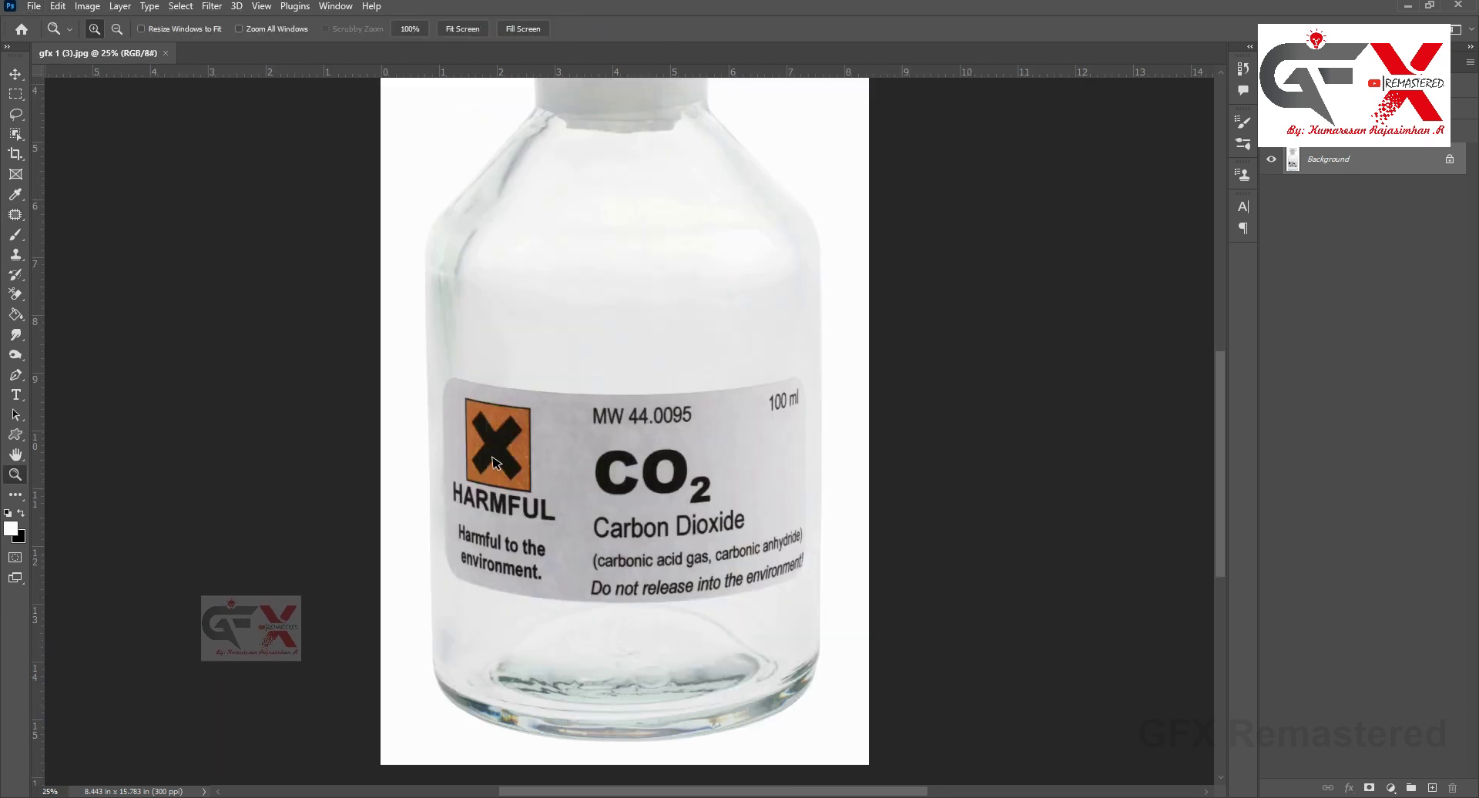
Zoom in on the bottle label from 25% to 33.3%
{"action": "left_click", "coordinate": [15, 74]}
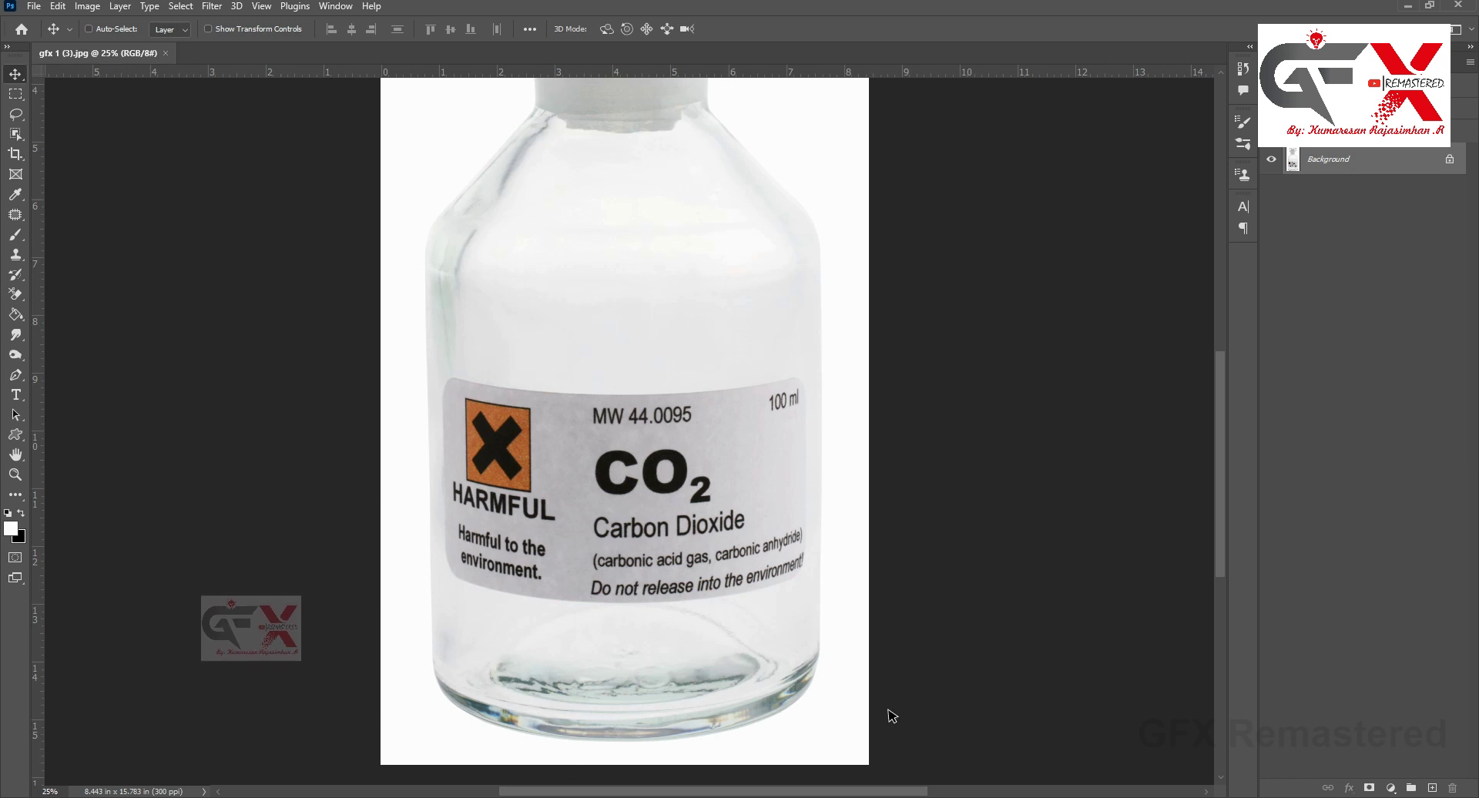
{"action": "left_click", "coordinate": [16, 473]}
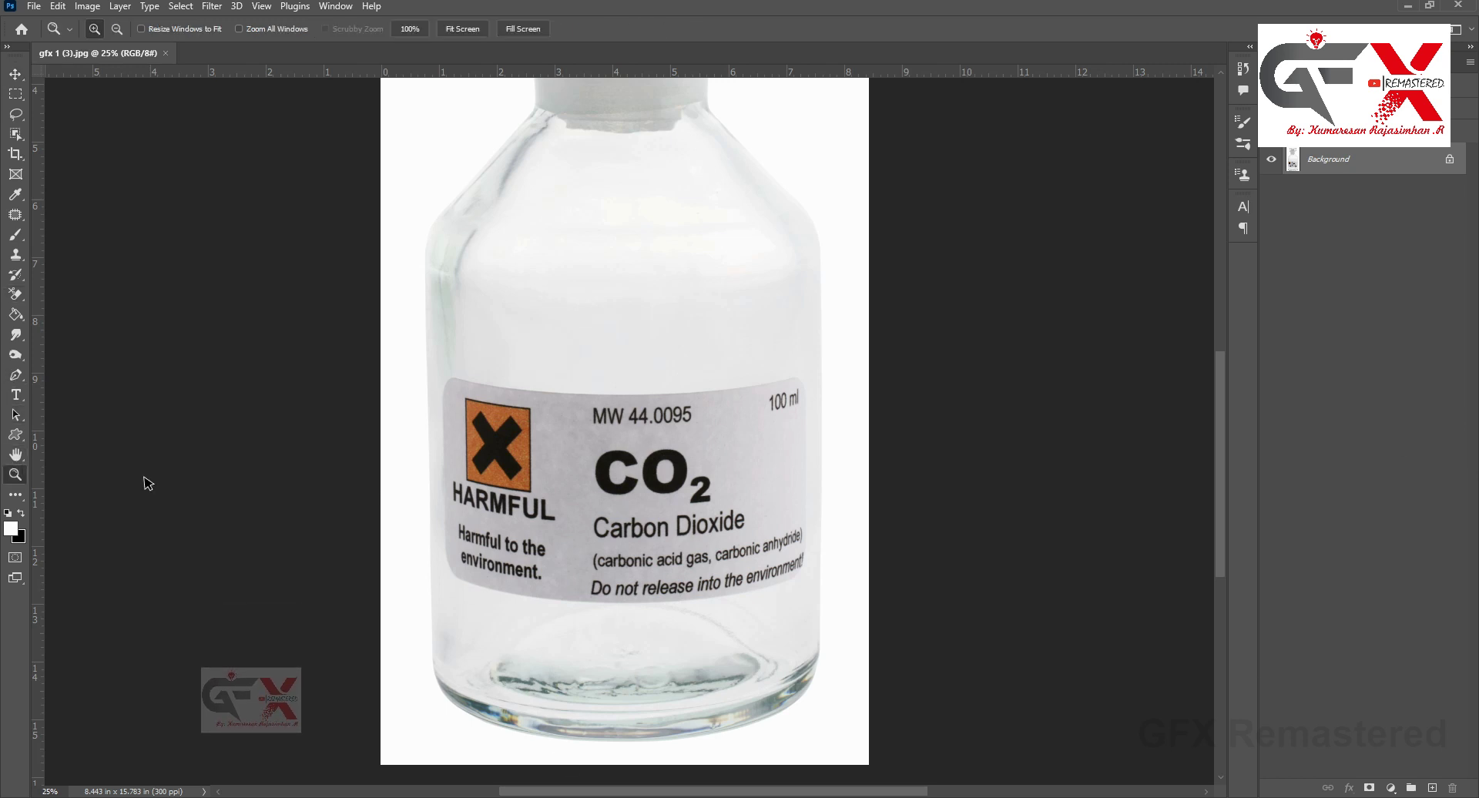
{"action": "left_click", "coordinate": [658, 507]}
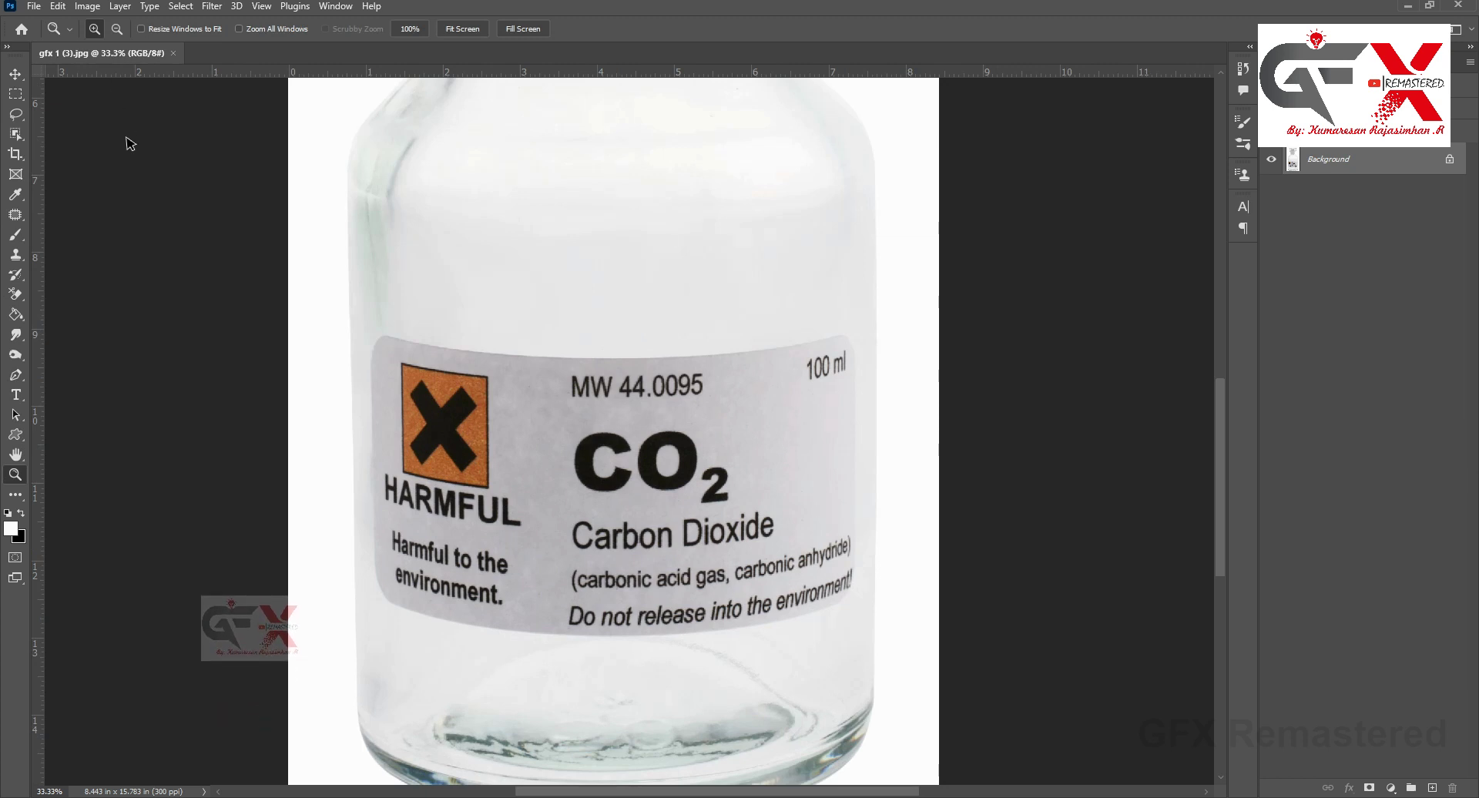
Use the Patch tool to cover the large CO2 letters with clean label texture
{"action": "left_click", "coordinate": [15, 216]}
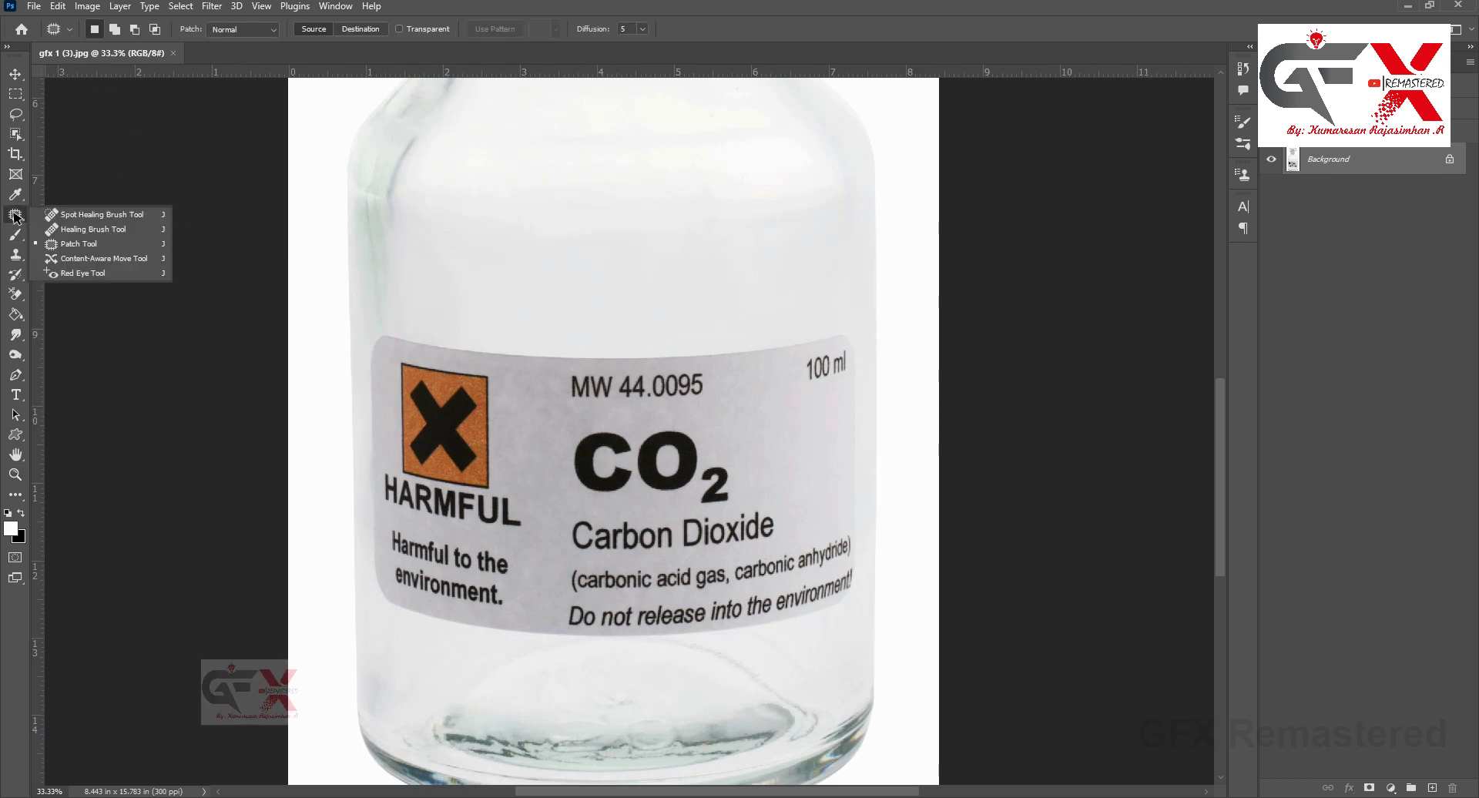
{"action": "left_click", "coordinate": [74, 245]}
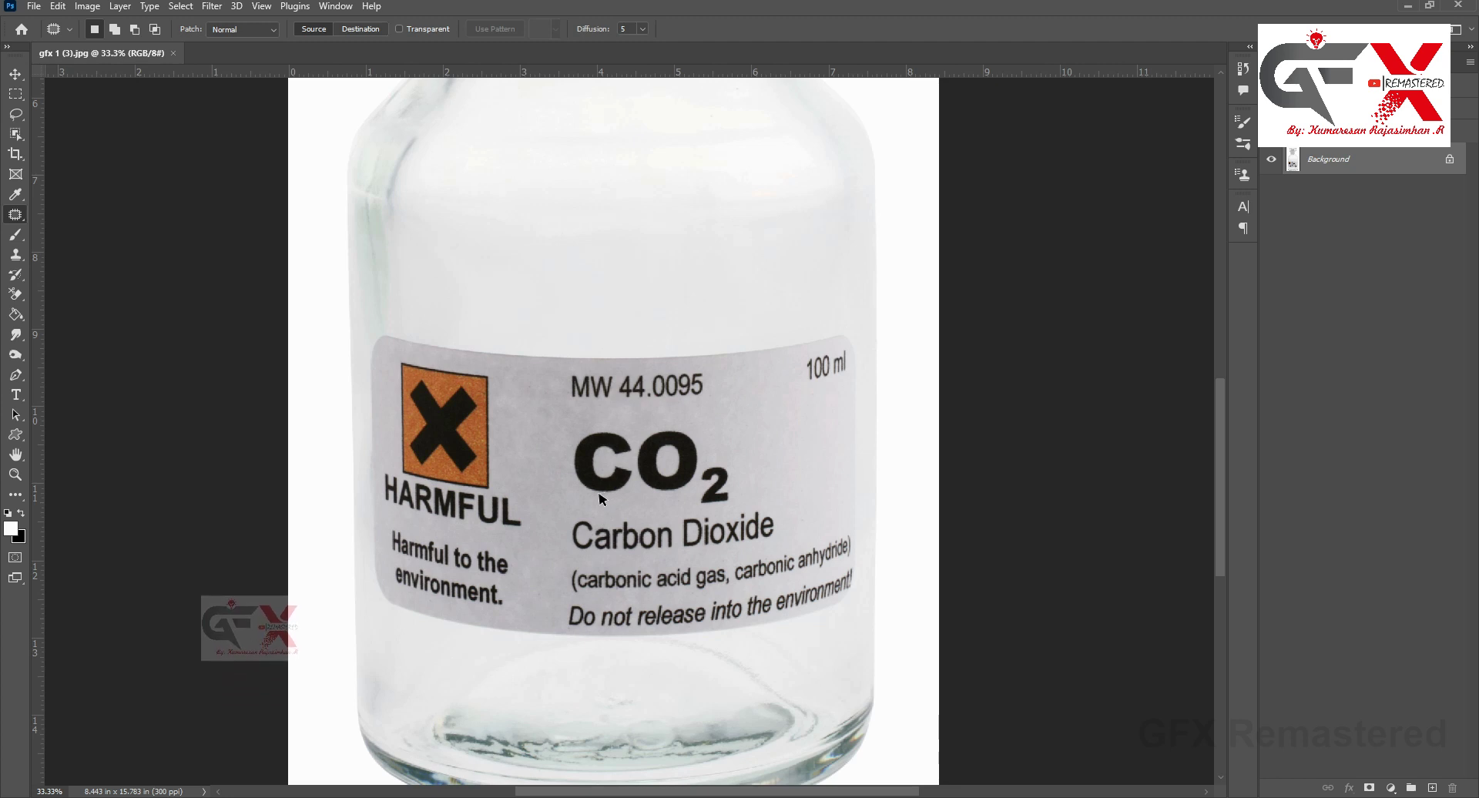
{"action": "mouse_move", "coordinate": [638, 485]}
{"action": "left_mouse_down"}
{"action": "mouse_move", "coordinate": [633, 450]}
{"action": "mouse_move", "coordinate": [574, 474]}
{"action": "mouse_move", "coordinate": [589, 496]}
{"action": "mouse_move", "coordinate": [599, 478]}
{"action": "mouse_move", "coordinate": [543, 472]}
{"action": "left_mouse_up"}
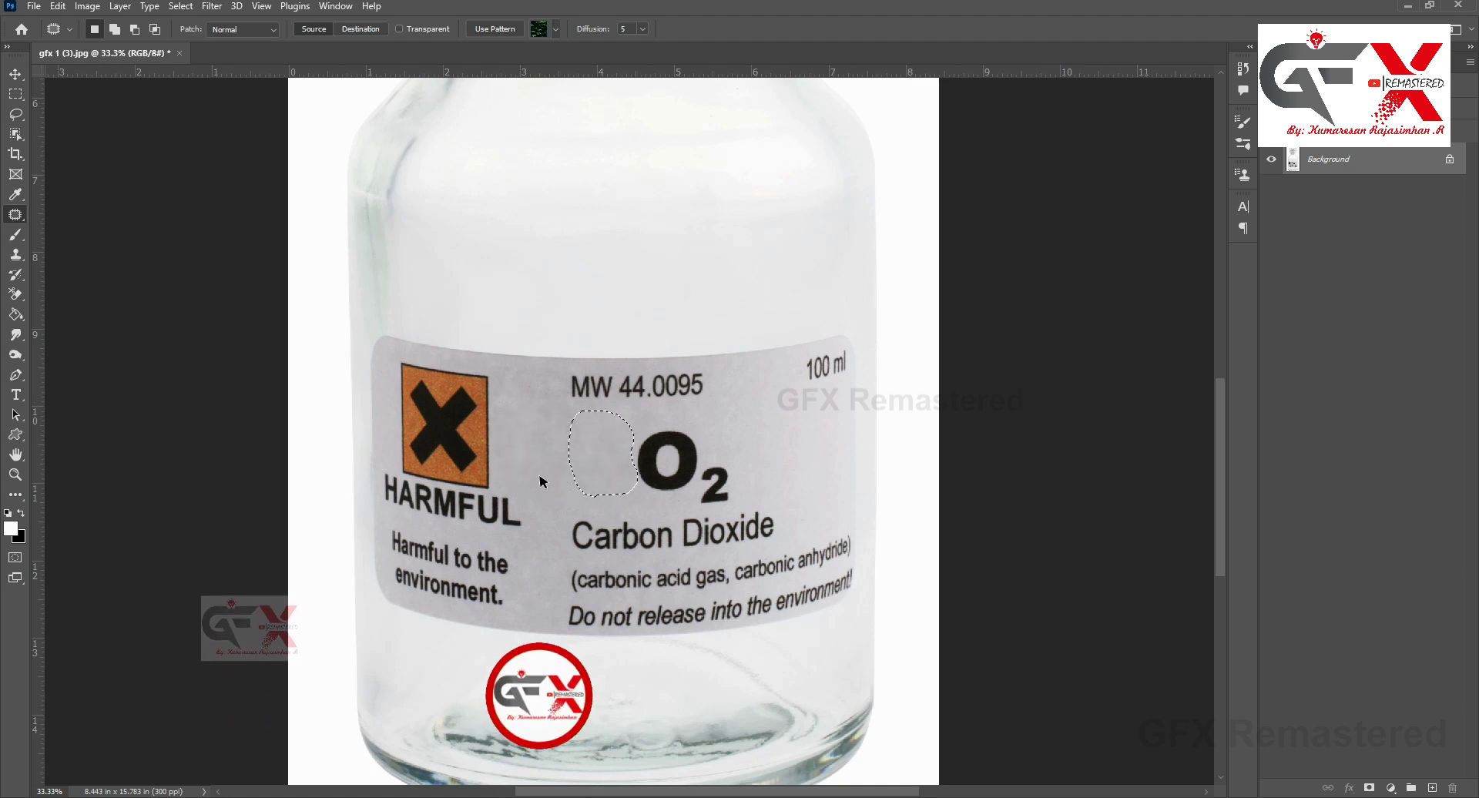
{"action": "mouse_move", "coordinate": [707, 439]}
{"action": "left_mouse_down"}
{"action": "mouse_move", "coordinate": [620, 461]}
{"action": "mouse_move", "coordinate": [689, 500]}
{"action": "mouse_move", "coordinate": [755, 488]}
{"action": "mouse_move", "coordinate": [608, 462]}
{"action": "mouse_move", "coordinate": [646, 470]}
{"action": "left_mouse_up"}
Patch out the 'Carbon Dioxide' text with label texture from above
{"action": "key", "text": "ctrl+d"}
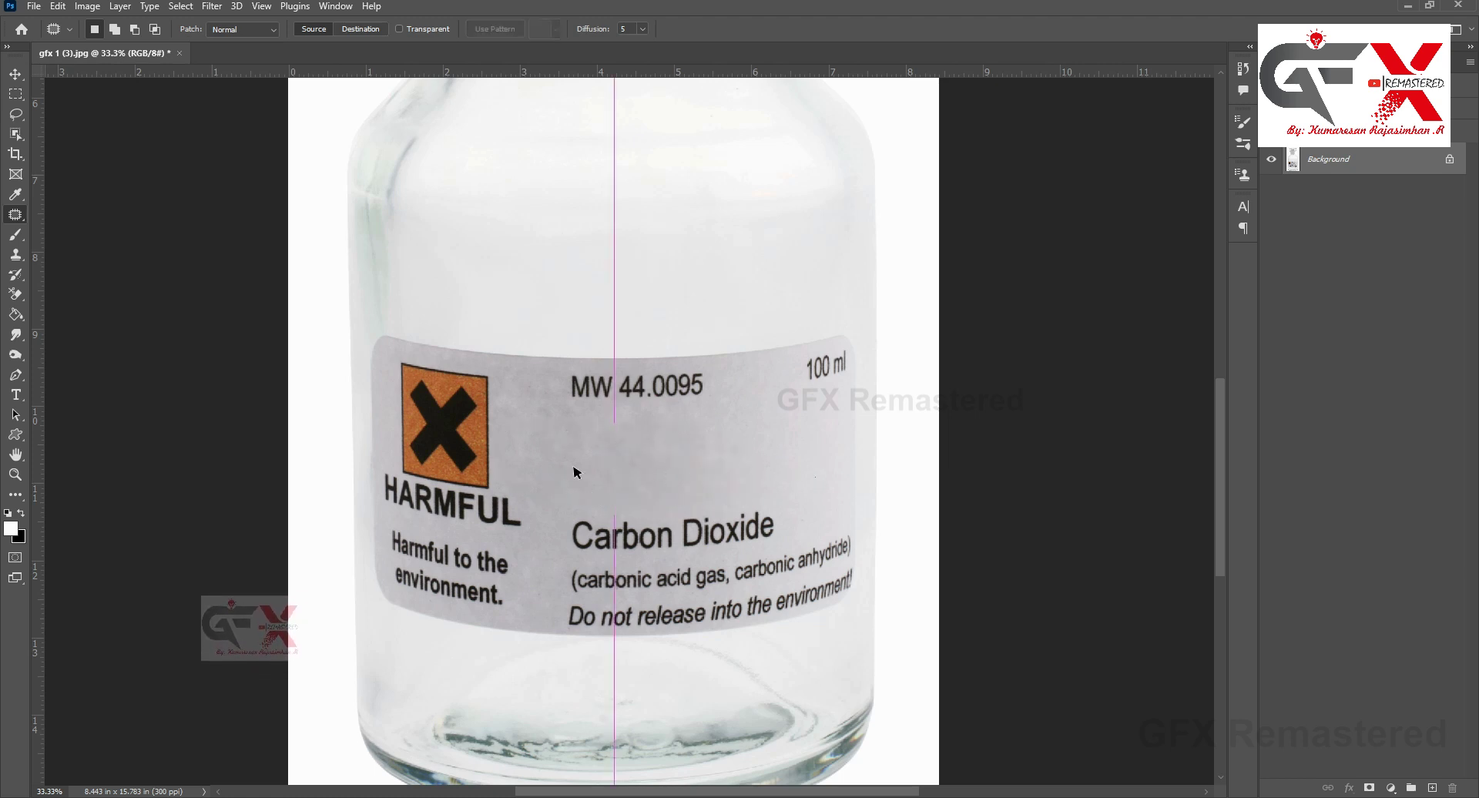
{"action": "left_click_drag", "start_coordinate": [565, 553], "coordinate": [723, 562]}
{"action": "mouse_move", "coordinate": [627, 509]}
{"action": "left_mouse_down"}
{"action": "mouse_move", "coordinate": [601, 517]}
{"action": "mouse_move", "coordinate": [651, 516]}
{"action": "mouse_move", "coordinate": [645, 476]}
{"action": "left_mouse_up"}
Patch out the '100 ml' text and the carbonic acid gas line
{"action": "key", "text": "ctrl+d"}
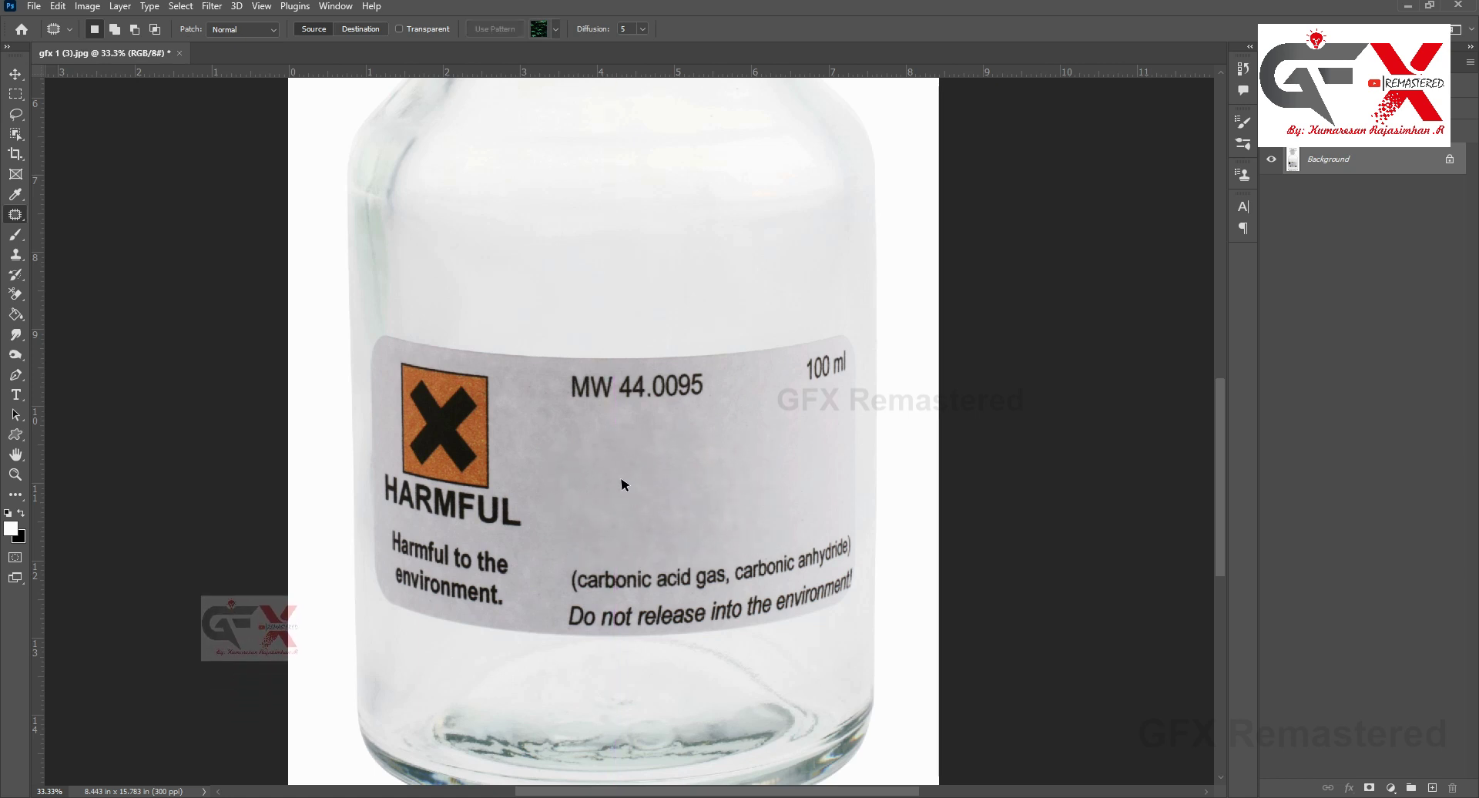
{"action": "mouse_move", "coordinate": [840, 386]}
{"action": "left_mouse_down"}
{"action": "mouse_move", "coordinate": [849, 352]}
{"action": "mouse_move", "coordinate": [812, 382]}
{"action": "mouse_move", "coordinate": [827, 420]}
{"action": "left_mouse_up"}
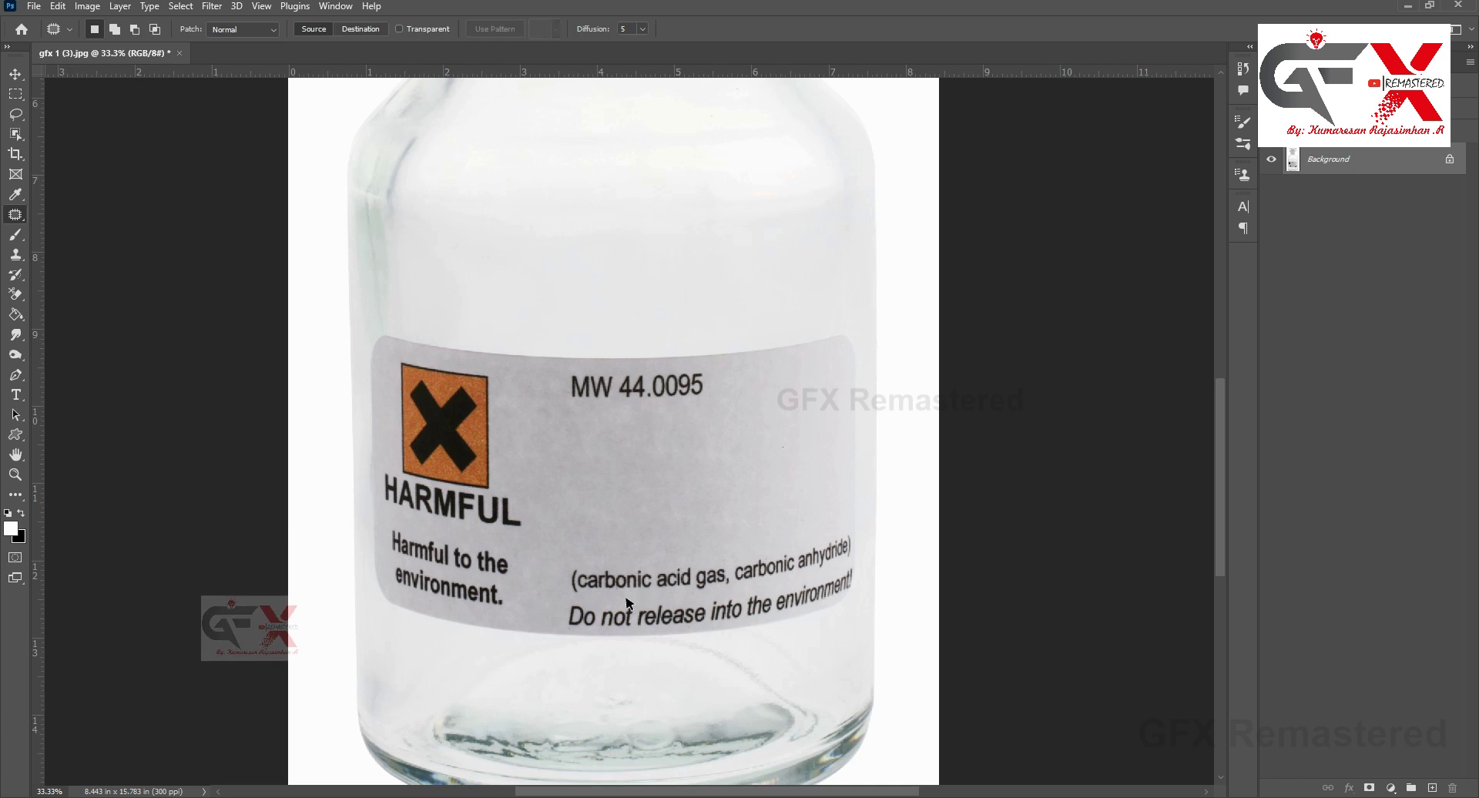
{"action": "mouse_move", "coordinate": [774, 589]}
{"action": "left_mouse_down"}
{"action": "mouse_move", "coordinate": [847, 568]}
{"action": "mouse_move", "coordinate": [567, 570]}
{"action": "mouse_move", "coordinate": [570, 593]}
{"action": "left_mouse_up"}
{"action": "mouse_move", "coordinate": [710, 528]}
{"action": "left_mouse_down"}
{"action": "mouse_move", "coordinate": [709, 492]}
{"action": "mouse_move", "coordinate": [703, 519]}
{"action": "mouse_move", "coordinate": [710, 503]}
{"action": "mouse_move", "coordinate": [734, 556]}
{"action": "mouse_move", "coordinate": [713, 589]}
{"action": "left_mouse_up"}
Touch up leftover spots and patch out the 'MW 44.0095' text
{"action": "key", "text": "ctrl+d"}
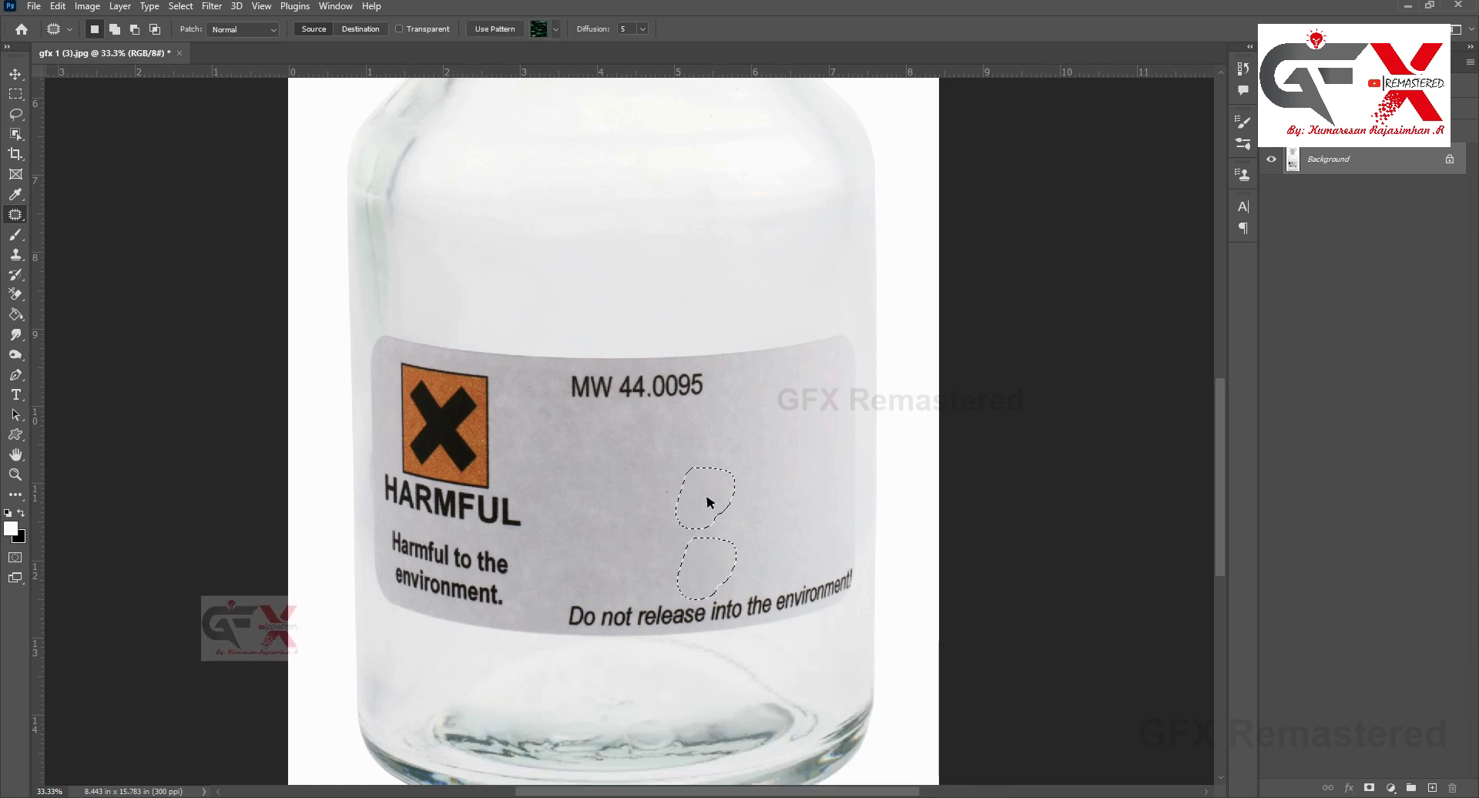
{"action": "left_click_drag", "start_coordinate": [709, 511], "coordinate": [707, 502]}
{"action": "left_click_drag", "start_coordinate": [672, 584], "coordinate": [697, 568]}
{"action": "mouse_move", "coordinate": [620, 374]}
{"action": "left_mouse_down"}
{"action": "mouse_move", "coordinate": [702, 406]}
{"action": "mouse_move", "coordinate": [651, 448]}
{"action": "mouse_move", "coordinate": [570, 454]}
{"action": "left_mouse_up"}
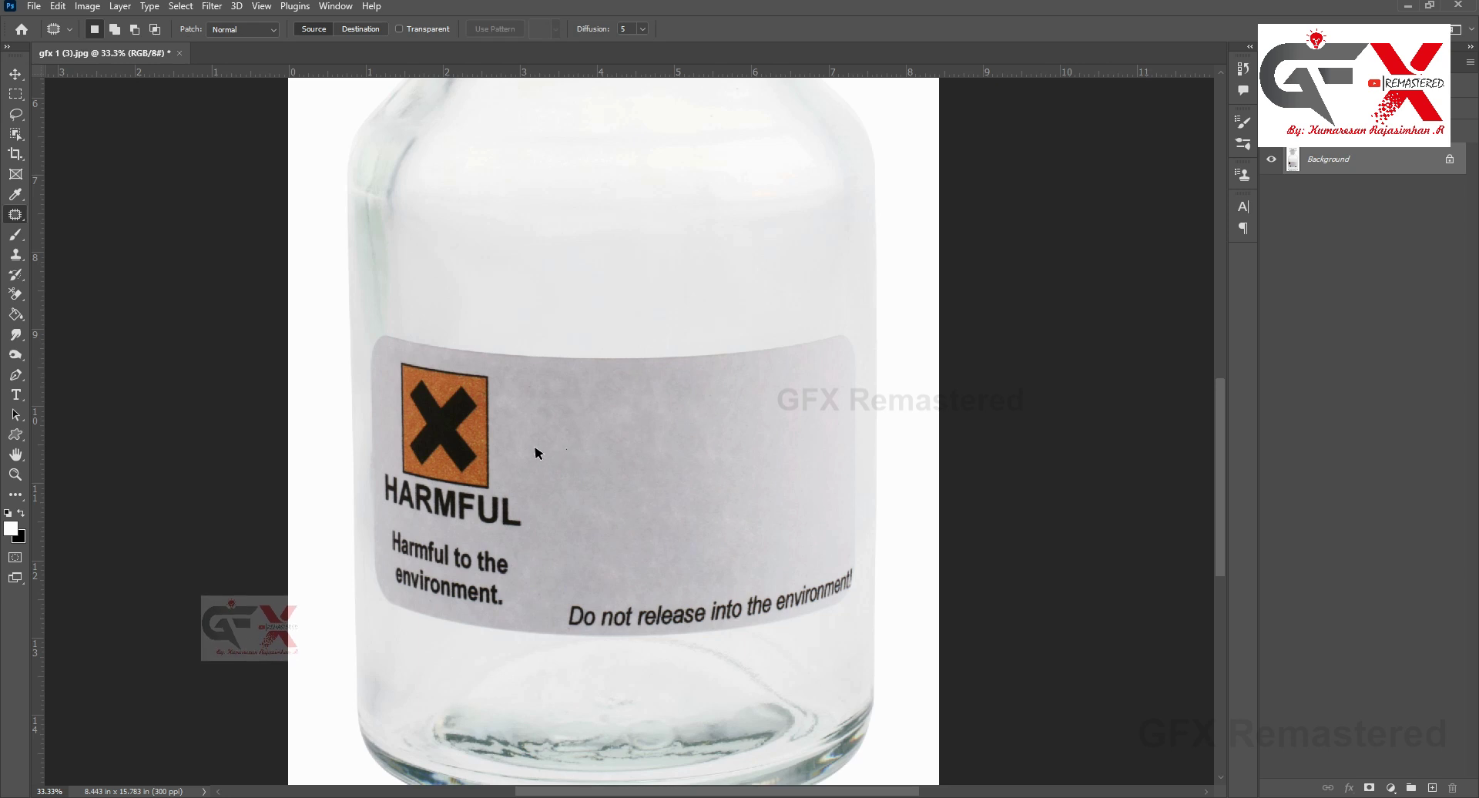
Patch out the orange hazard X symbol with grey label texture
{"action": "mouse_move", "coordinate": [495, 390]}
{"action": "left_mouse_down"}
{"action": "mouse_move", "coordinate": [473, 363]}
{"action": "mouse_move", "coordinate": [408, 358]}
{"action": "left_mouse_up"}
{"action": "mouse_move", "coordinate": [387, 460]}
{"action": "left_mouse_down"}
{"action": "mouse_move", "coordinate": [422, 485]}
{"action": "mouse_move", "coordinate": [493, 486]}
{"action": "left_mouse_up"}
{"action": "mouse_move", "coordinate": [447, 445]}
{"action": "left_mouse_down"}
{"action": "mouse_move", "coordinate": [529, 432]}
{"action": "mouse_move", "coordinate": [566, 446]}
{"action": "mouse_move", "coordinate": [558, 423]}
{"action": "mouse_move", "coordinate": [581, 439]}
{"action": "left_mouse_up"}
Patch out 'HARMFUL' and 'Harmful to the environment.', plus a small leftover spot
{"action": "left_click", "coordinate": [548, 519]}
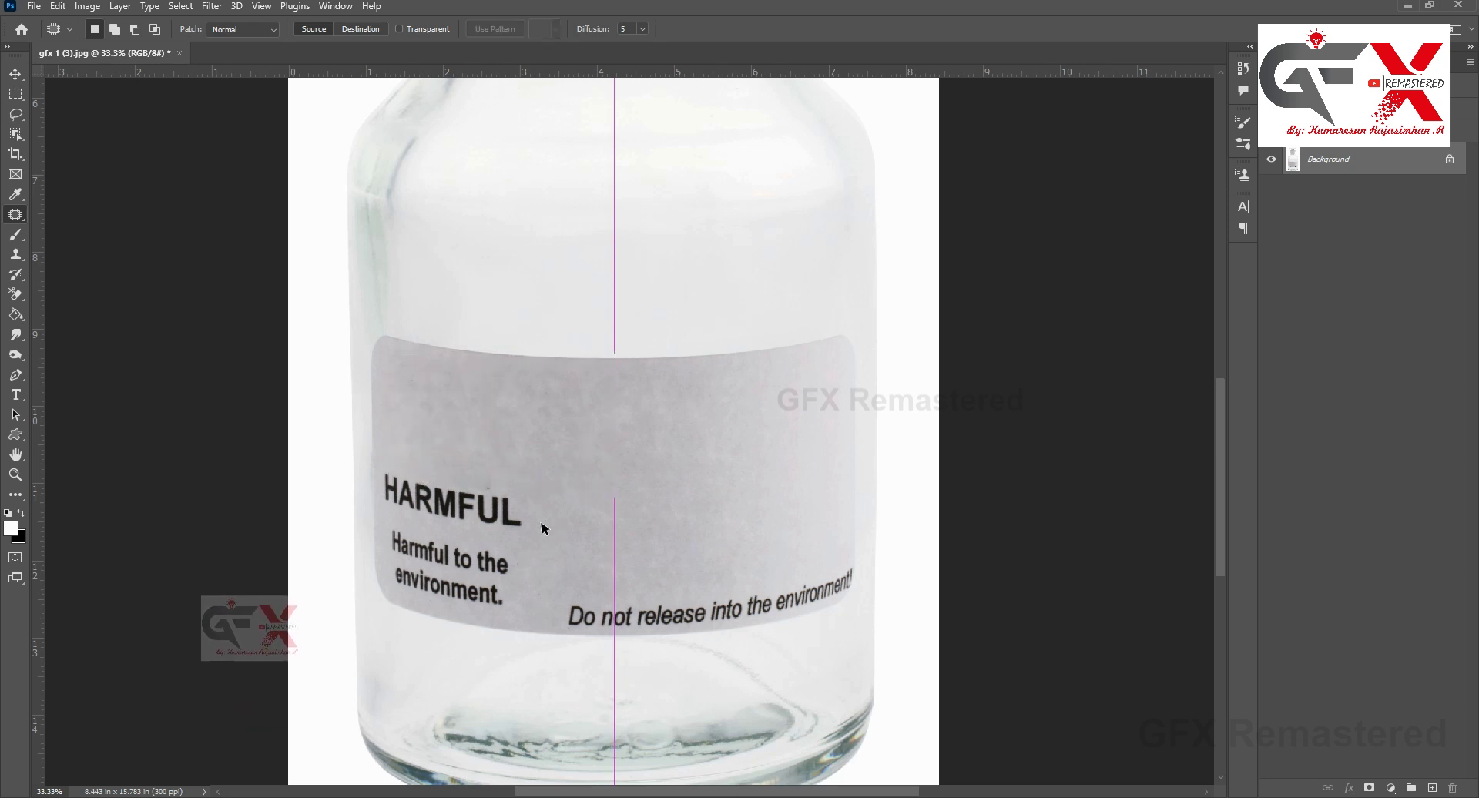
{"action": "mouse_move", "coordinate": [428, 522]}
{"action": "left_mouse_down"}
{"action": "mouse_move", "coordinate": [528, 530]}
{"action": "mouse_move", "coordinate": [513, 493]}
{"action": "mouse_move", "coordinate": [411, 479]}
{"action": "mouse_move", "coordinate": [383, 502]}
{"action": "mouse_move", "coordinate": [438, 455]}
{"action": "left_mouse_up"}
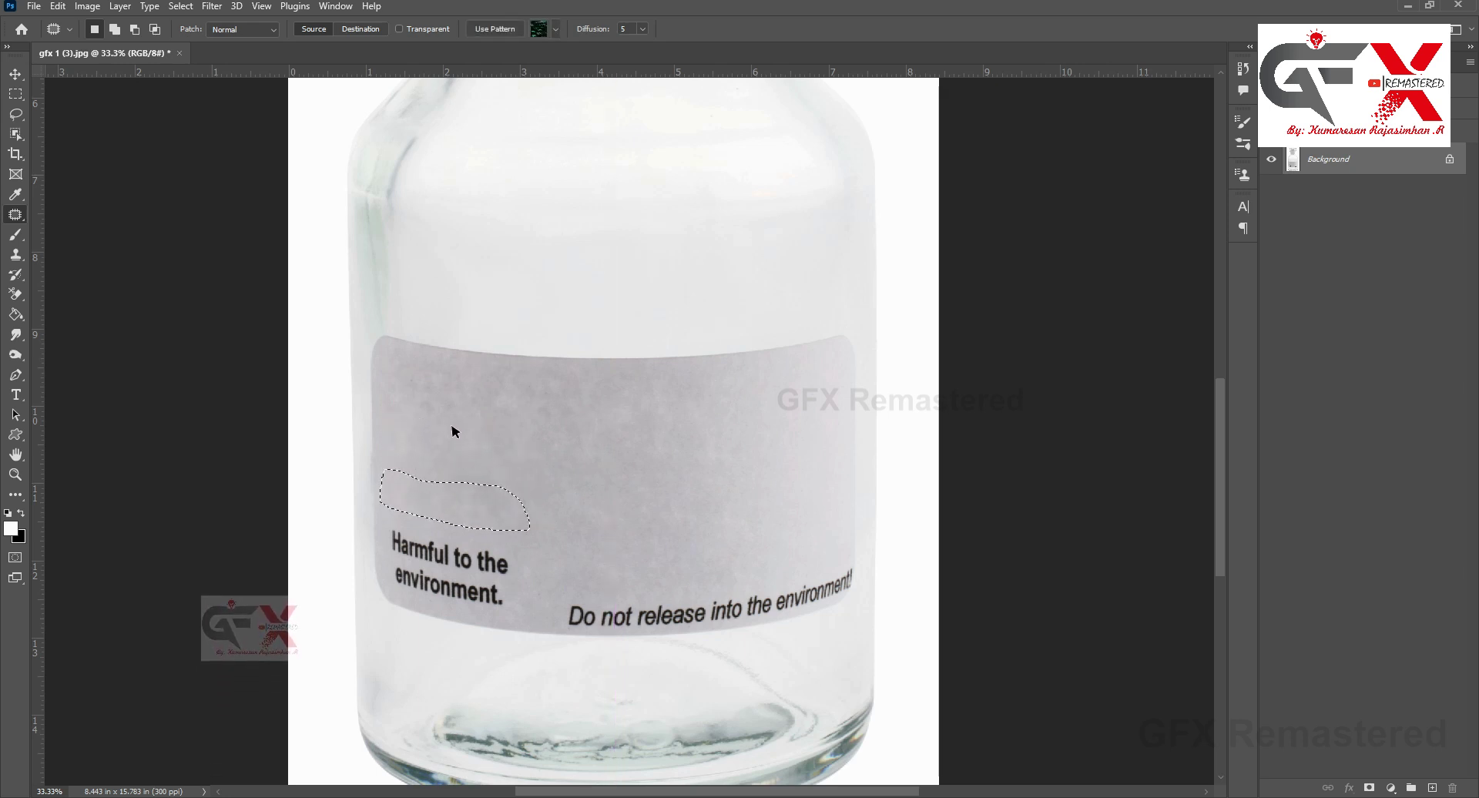
{"action": "key", "text": "ctrl+d"}
{"action": "left_click_drag", "start_coordinate": [486, 502], "coordinate": [481, 501]}
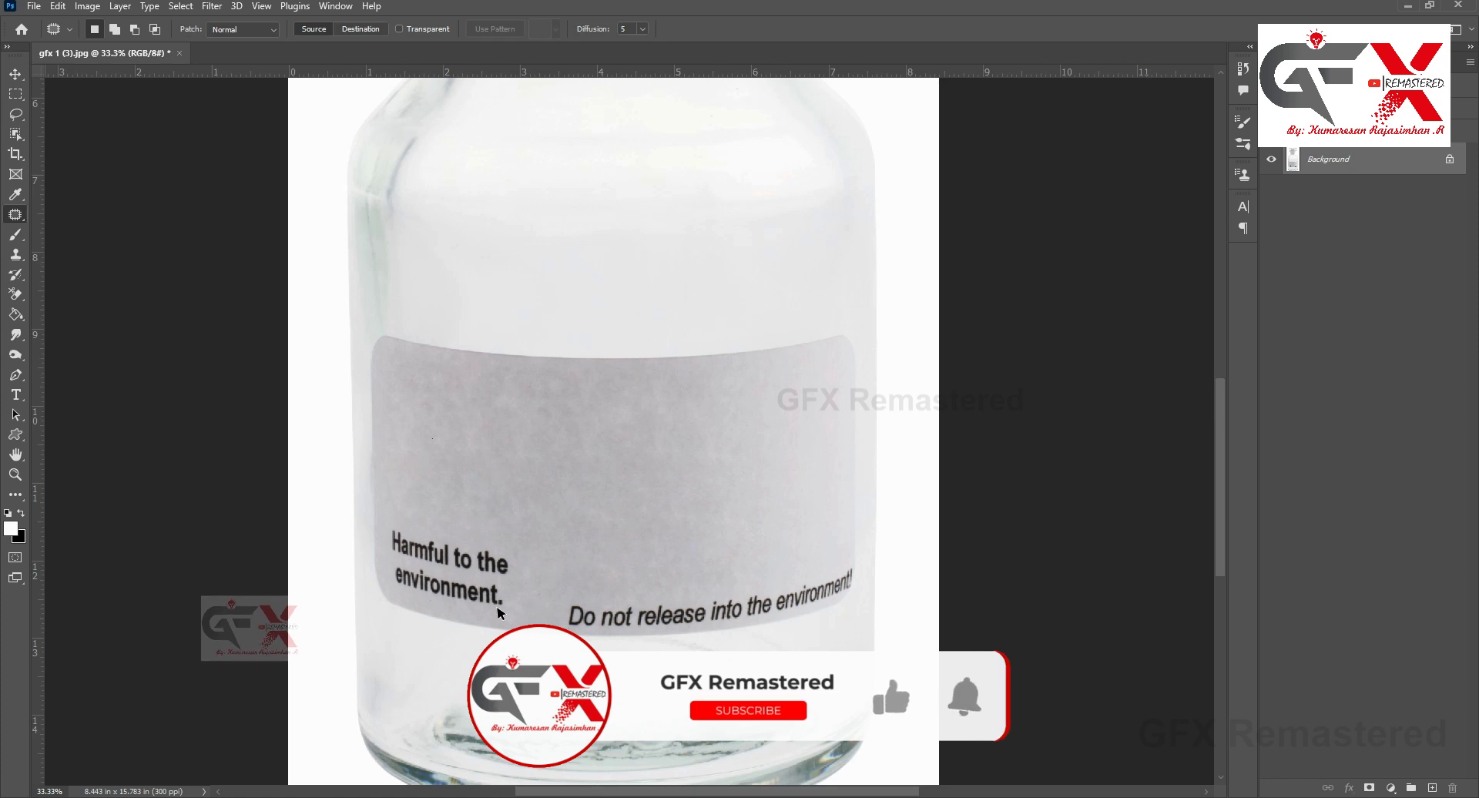
{"action": "left_click_drag", "start_coordinate": [497, 613], "coordinate": [383, 530]}
{"action": "left_click_drag", "start_coordinate": [456, 559], "coordinate": [452, 472]}
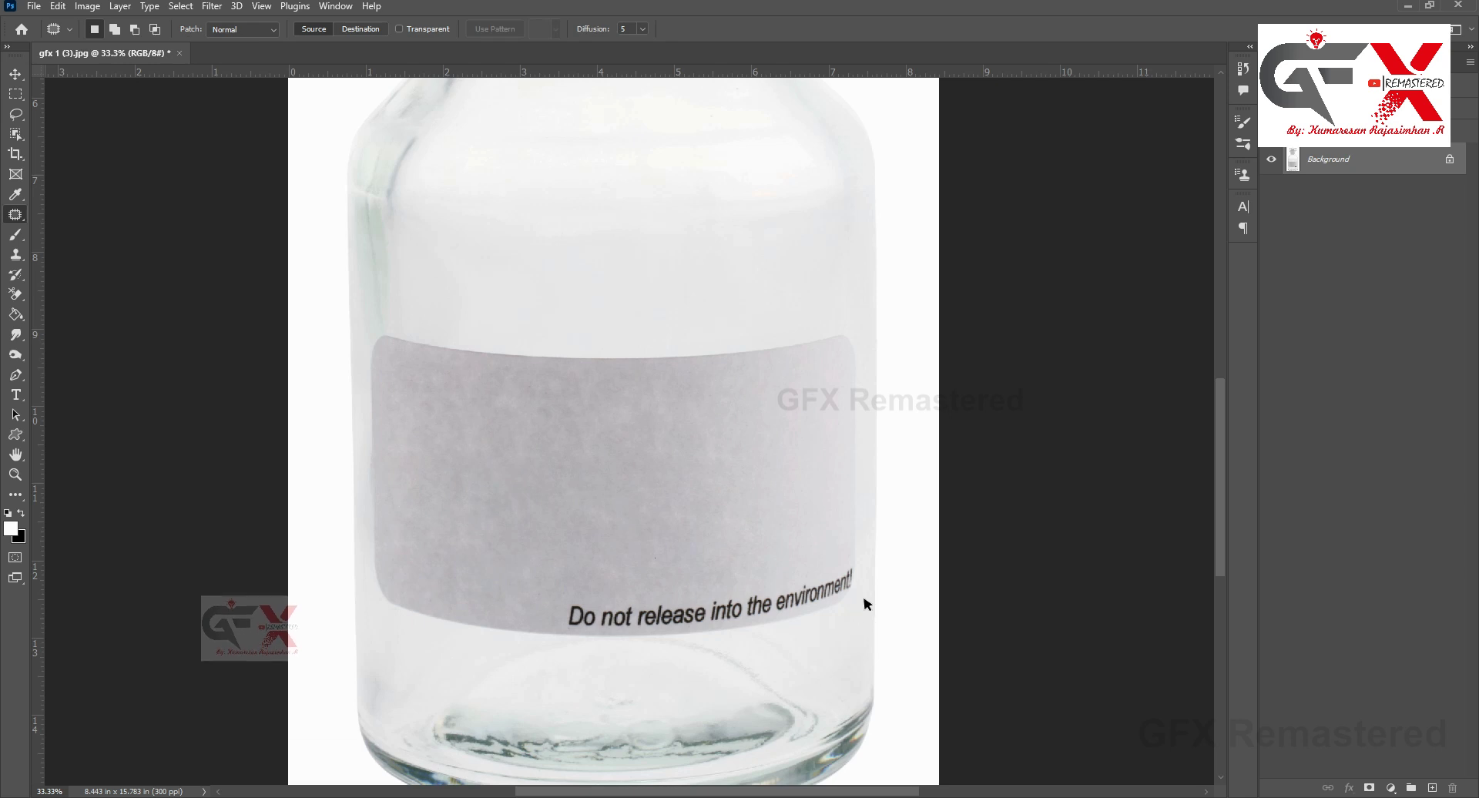
Zoom in and patch out the 'Do not release into the environment!' line, touching up a leftover mark
{"action": "left_click", "coordinate": [15, 474]}
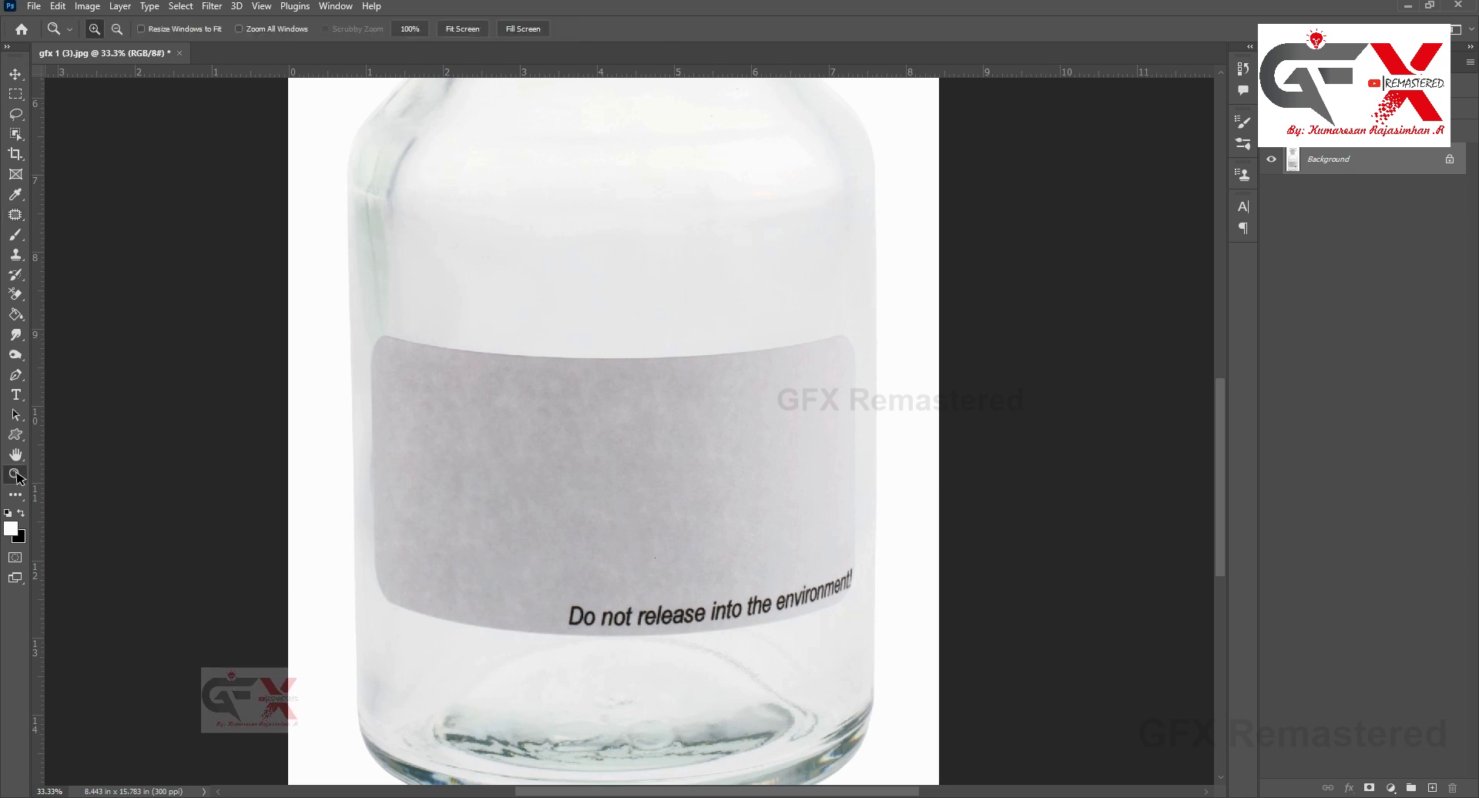
{"action": "left_click", "coordinate": [851, 590]}
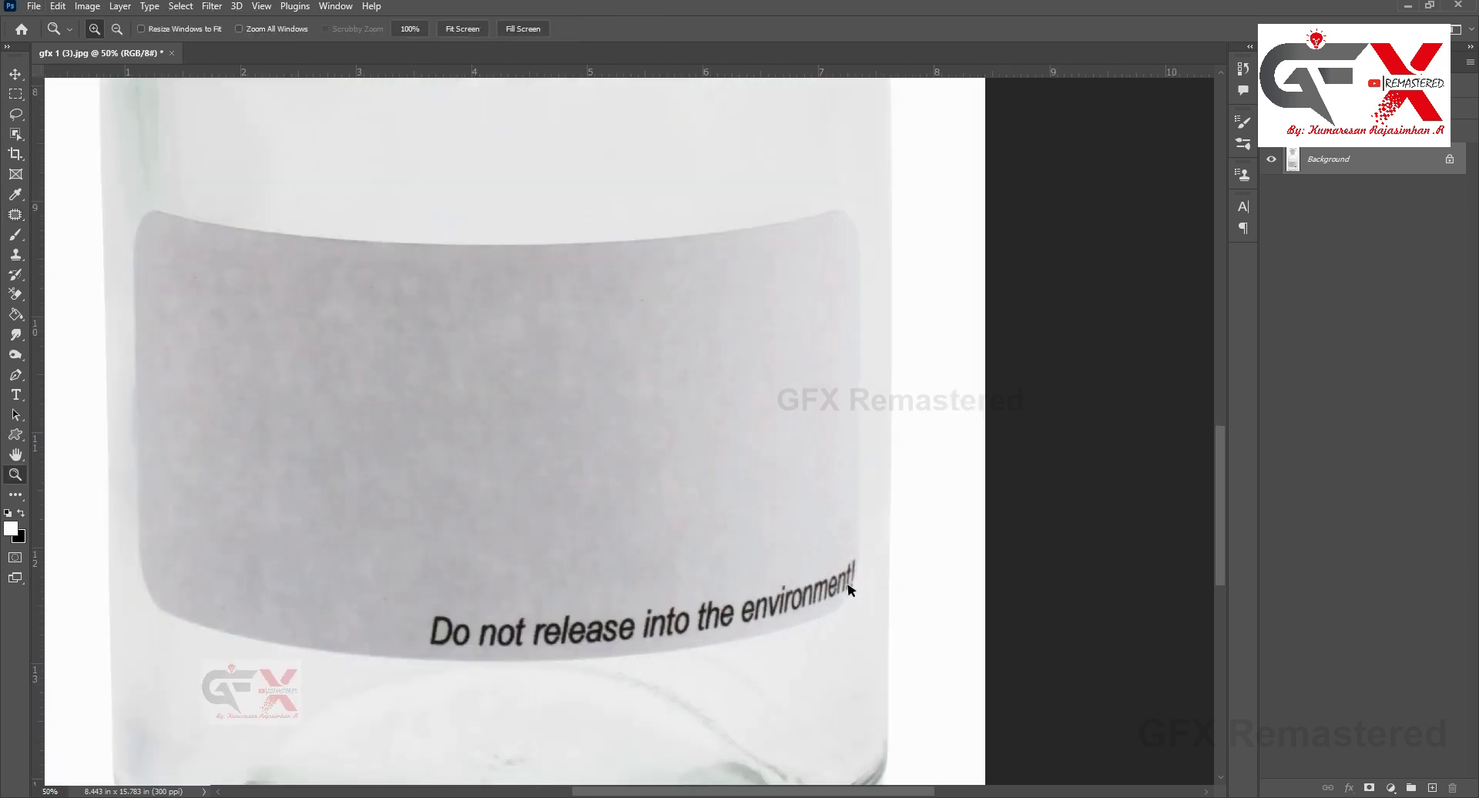
{"action": "left_click", "coordinate": [16, 216]}
{"action": "mouse_move", "coordinate": [811, 618]}
{"action": "left_mouse_down"}
{"action": "mouse_move", "coordinate": [856, 575]}
{"action": "mouse_move", "coordinate": [528, 580]}
{"action": "mouse_move", "coordinate": [432, 607]}
{"action": "left_mouse_up"}
{"action": "left_click_drag", "start_coordinate": [494, 656], "coordinate": [706, 639]}
{"action": "left_click_drag", "start_coordinate": [801, 623], "coordinate": [816, 616]}
{"action": "left_click_drag", "start_coordinate": [685, 585], "coordinate": [686, 471]}
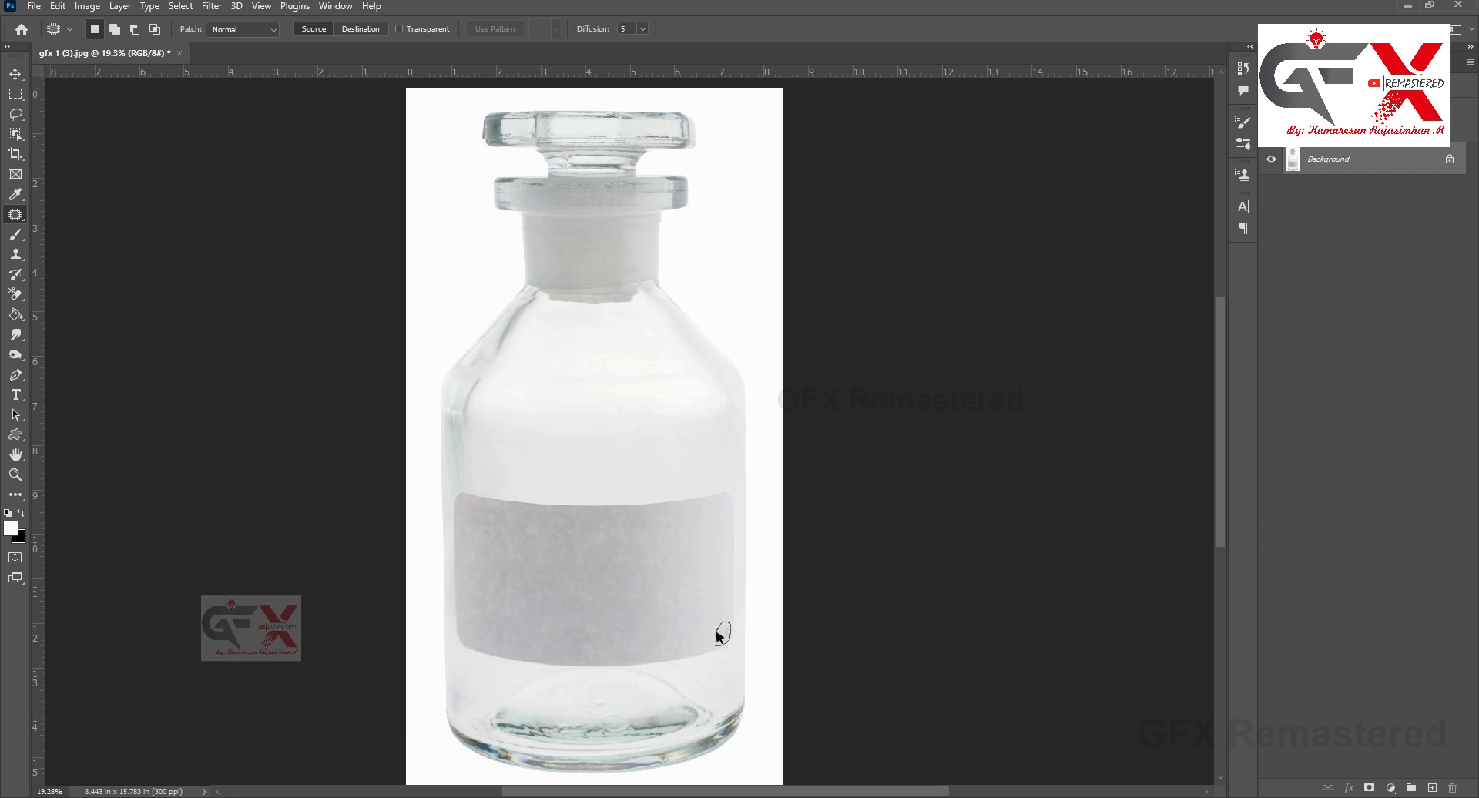
{"action": "left_click_drag", "start_coordinate": [732, 627], "coordinate": [724, 637]}
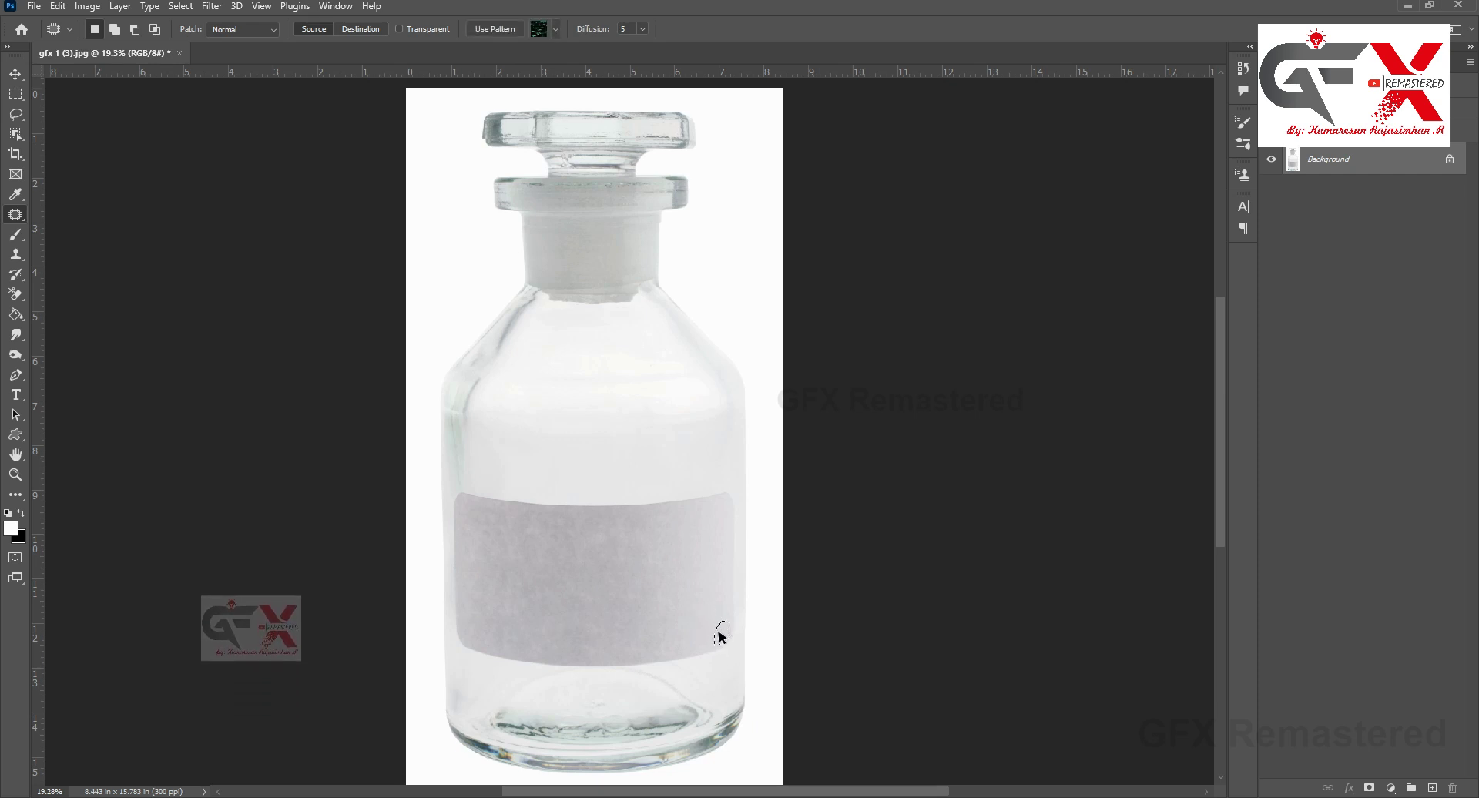